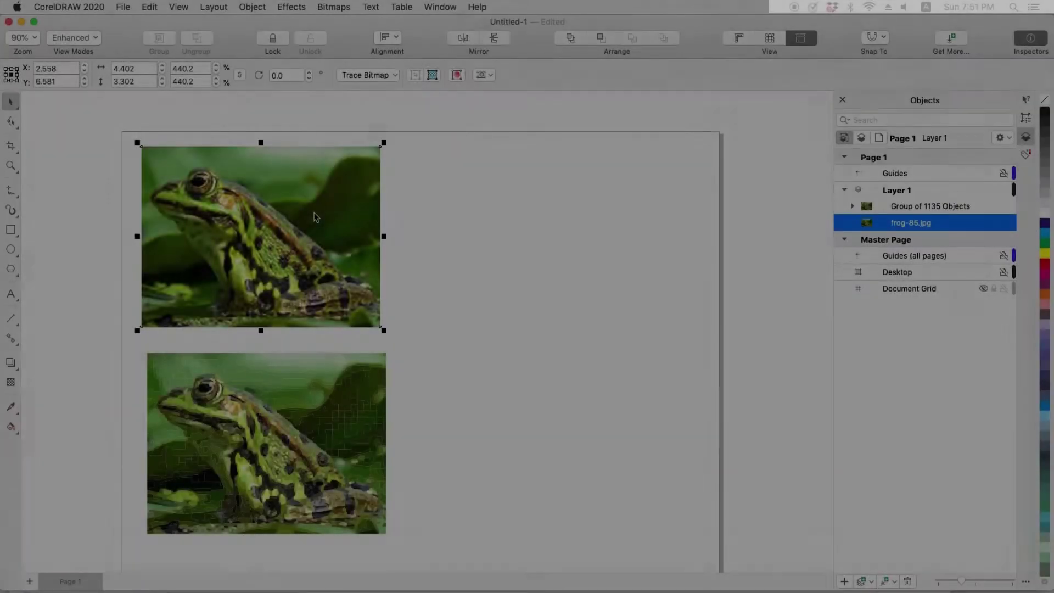
# Step: Outline-trace the frog as High Quality Image with Remove JPEG Artifacts and Photorealistic upsampling
pyautogui.click(394, 76)
pyautogui.moveTo(376, 113)
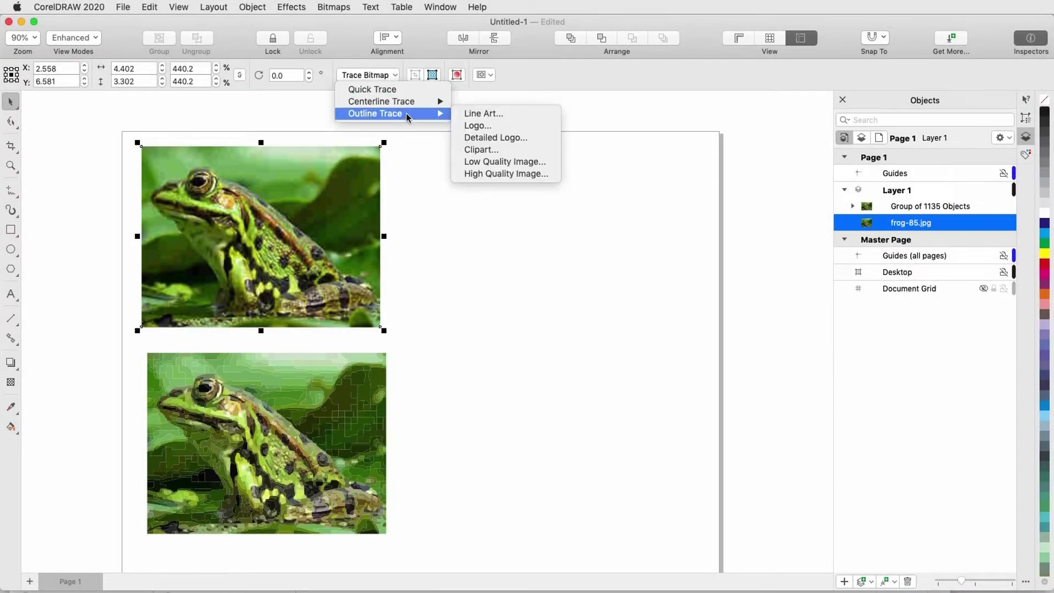
pyautogui.click(543, 174)
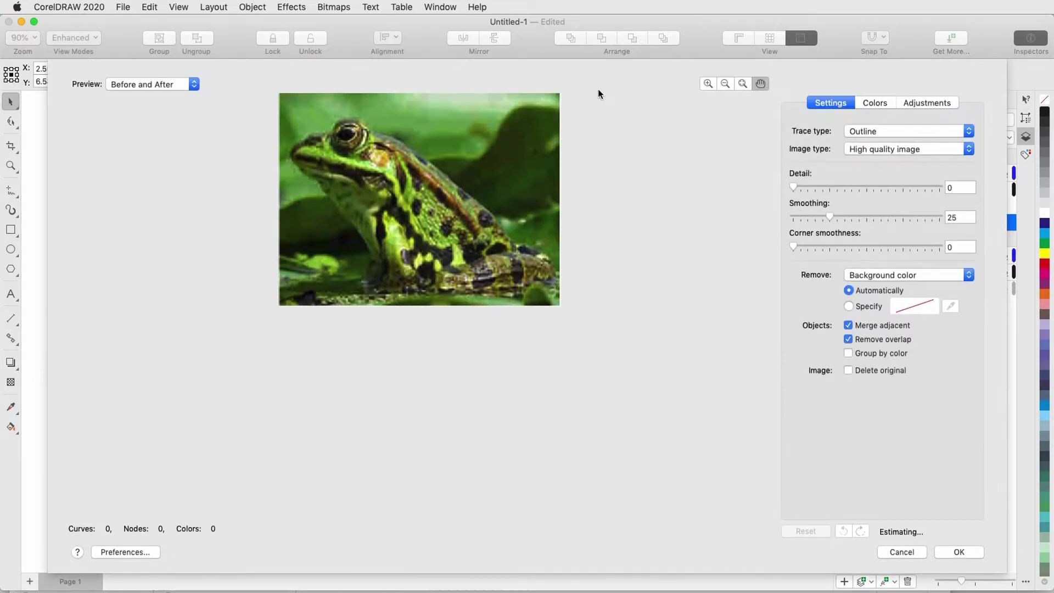
pyautogui.click(928, 103)
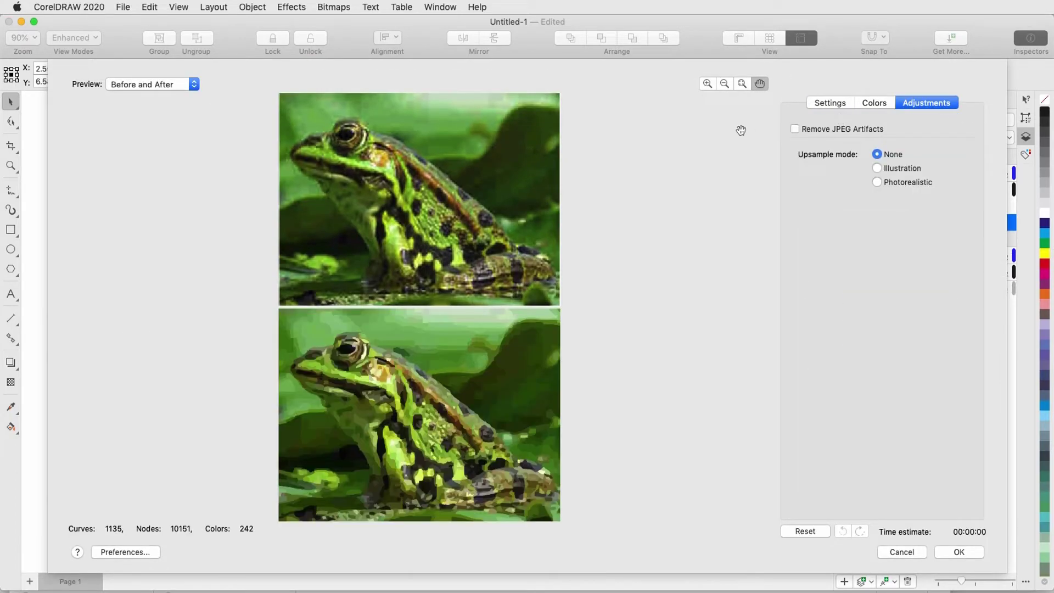
pyautogui.click(794, 129)
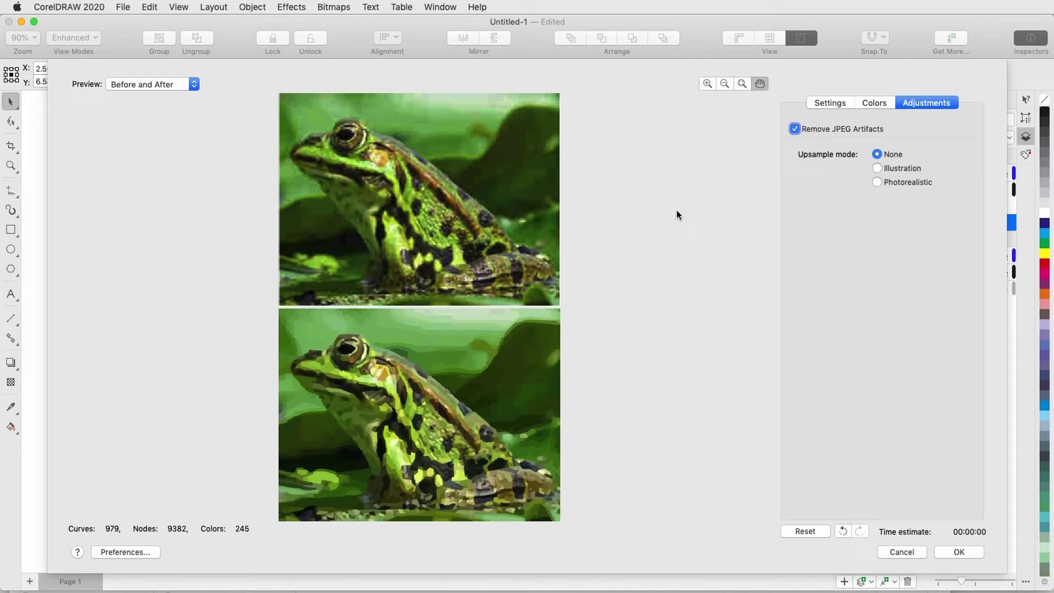
pyautogui.click(878, 169)
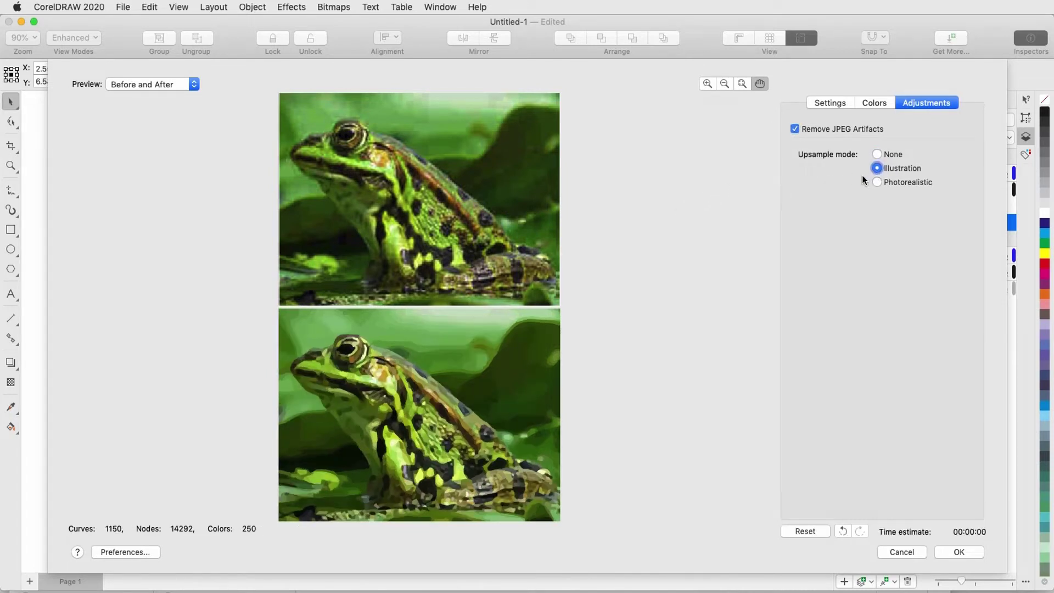
pyautogui.click(879, 182)
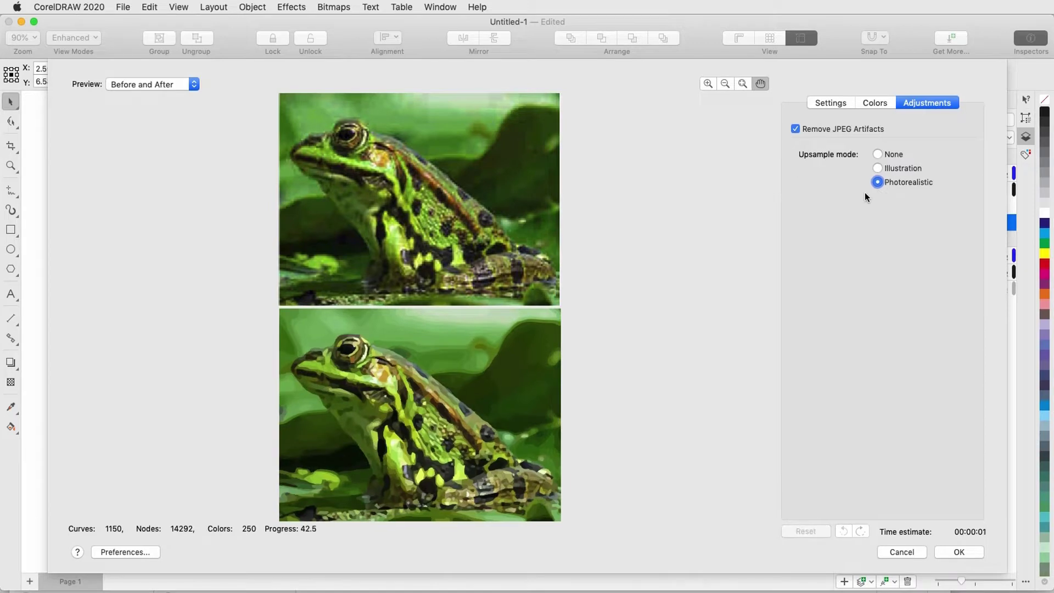
pyautogui.click(958, 551)
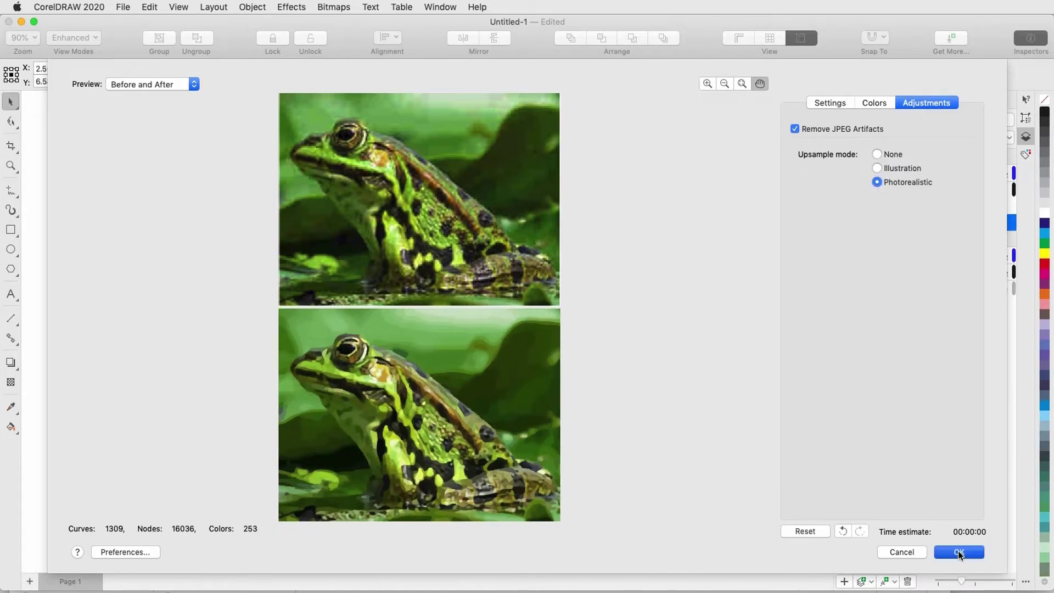
# Step: Move the new frog trace to the right of the first trace
pyautogui.moveTo(247, 235); pyautogui.dragTo(518, 445)
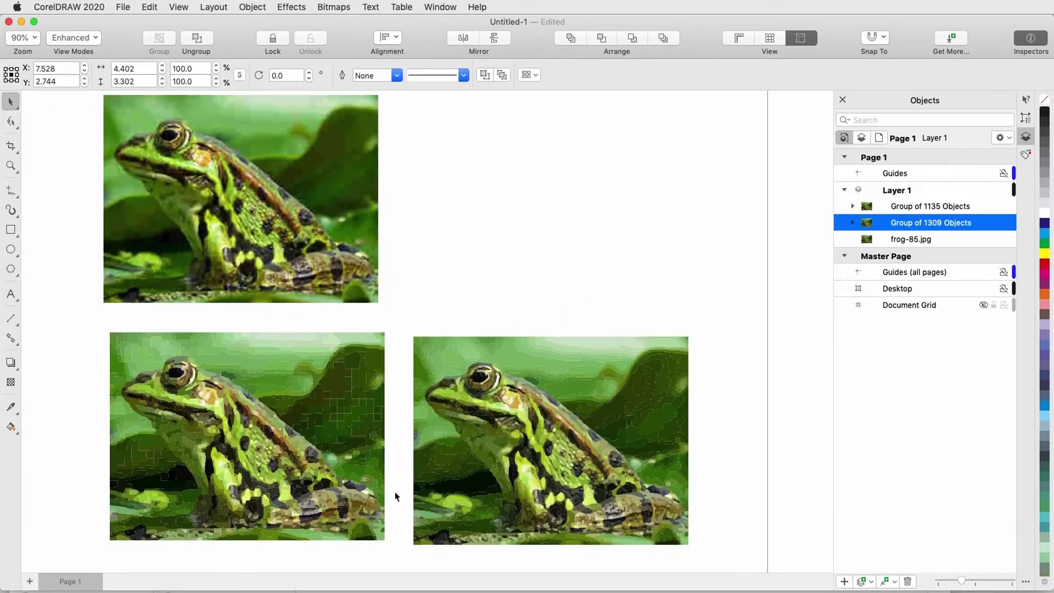
pyautogui.scroll(3, 394, 494)
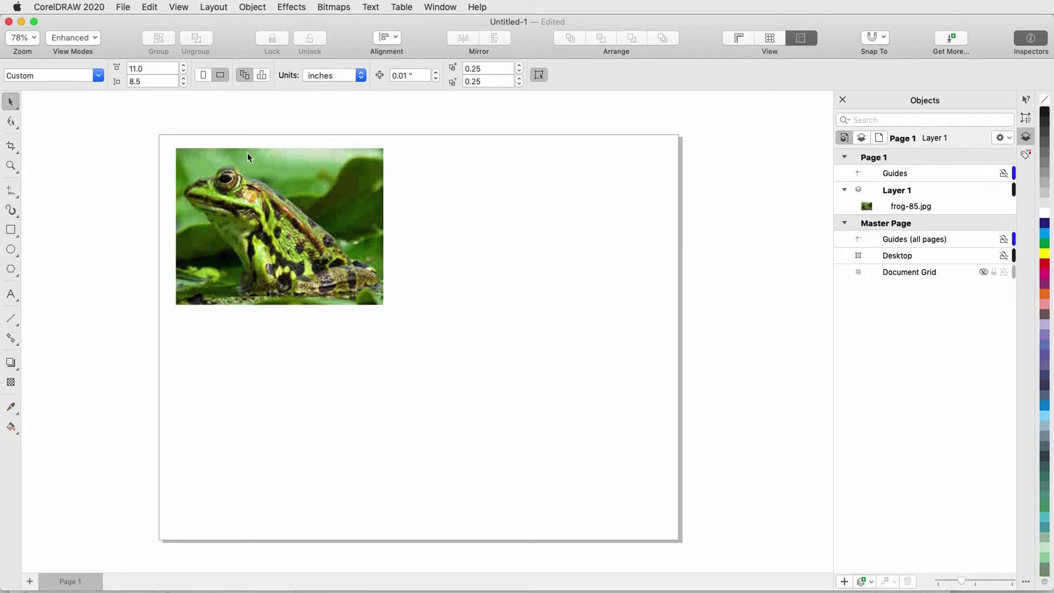
pyautogui.scroll(3, 247, 154)
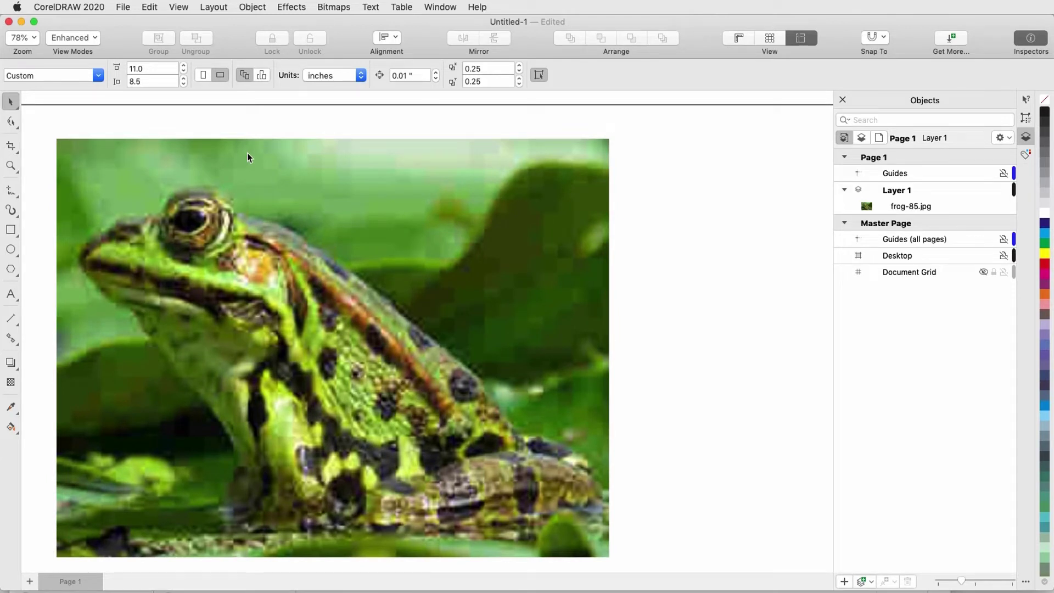
pyautogui.scroll(-2, 247, 152)
pyautogui.scroll(-1, 247, 152)
pyautogui.click(258, 151)
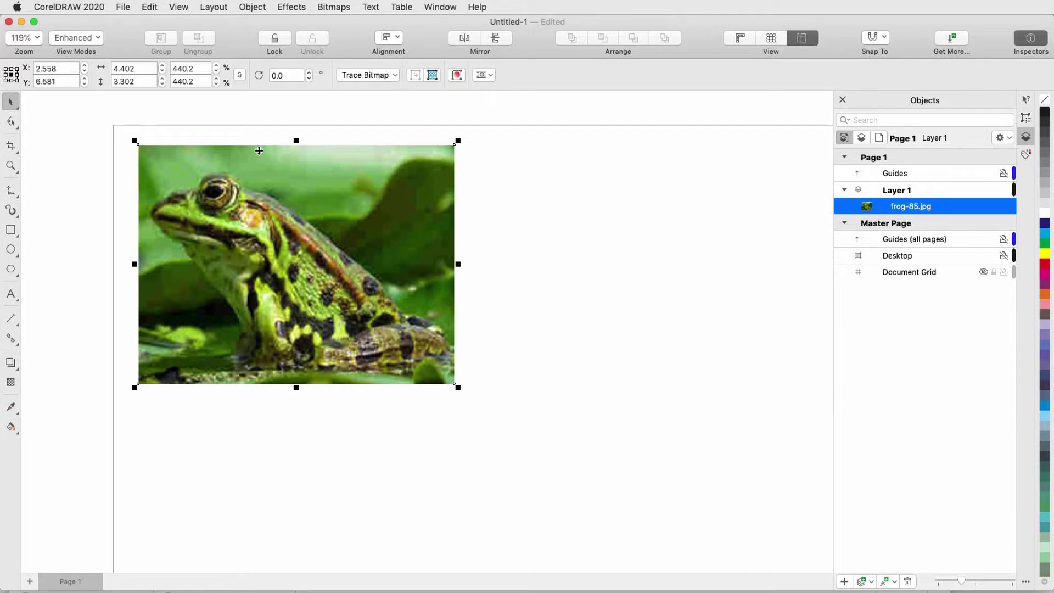
pyautogui.click(349, 8)
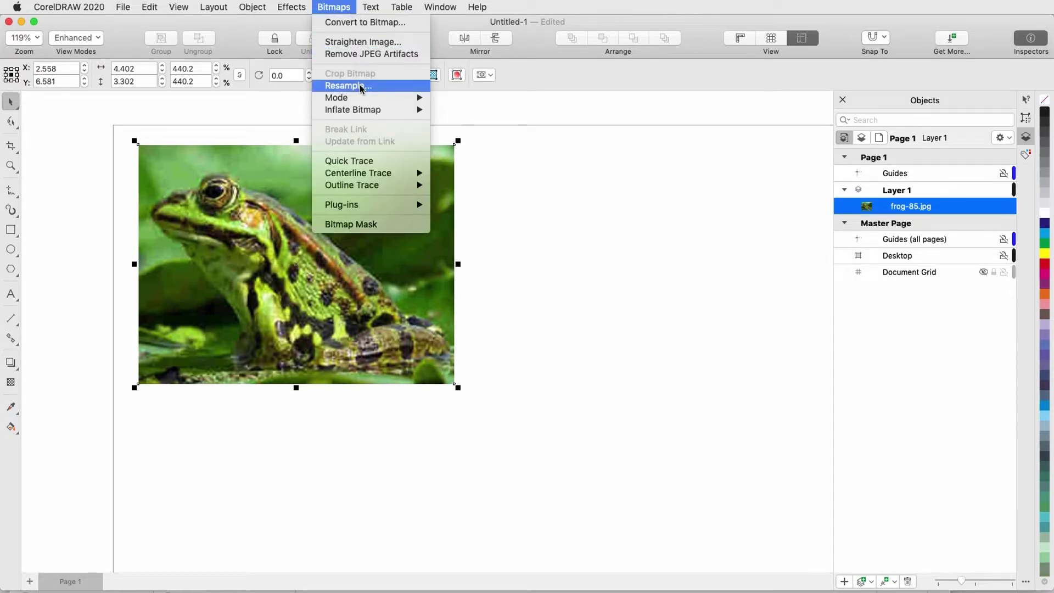
pyautogui.click(481, 146)
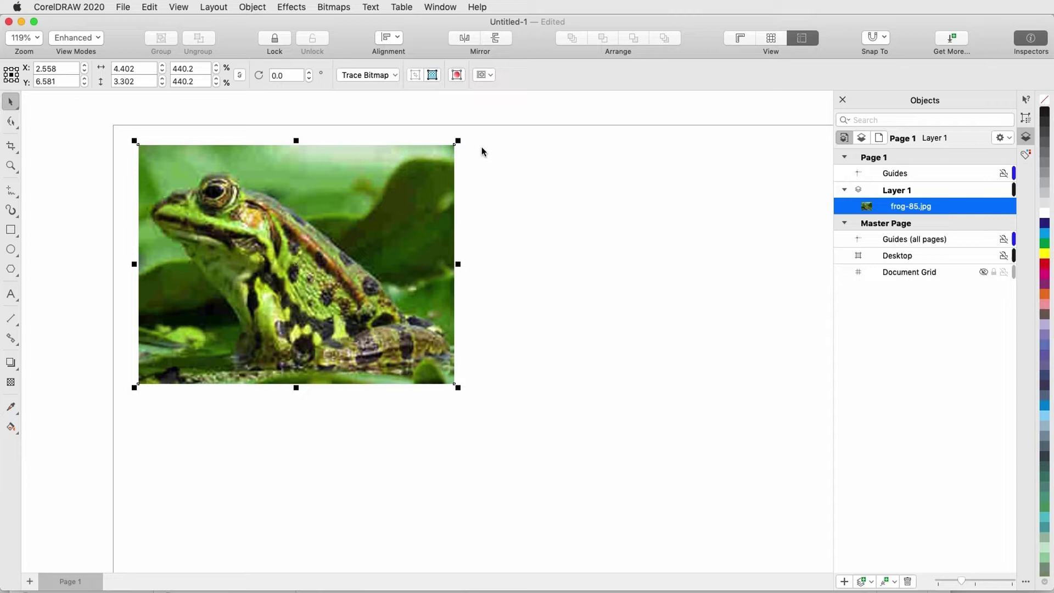
# Step: Trace the frog as a High Quality Image outline, enlarging the preview window before accepting
pyautogui.click(394, 76)
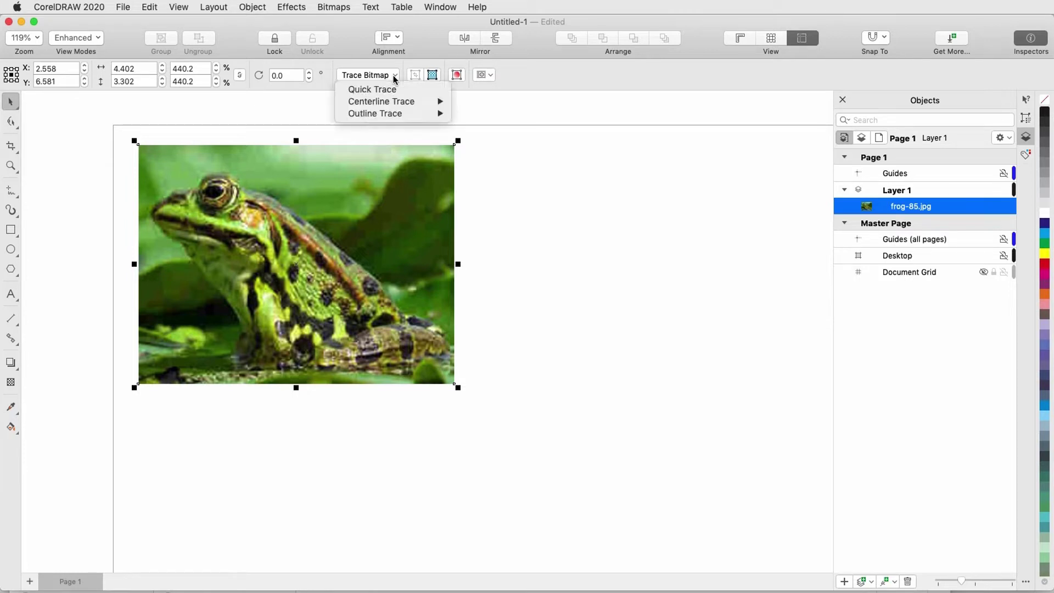
pyautogui.moveTo(376, 114)
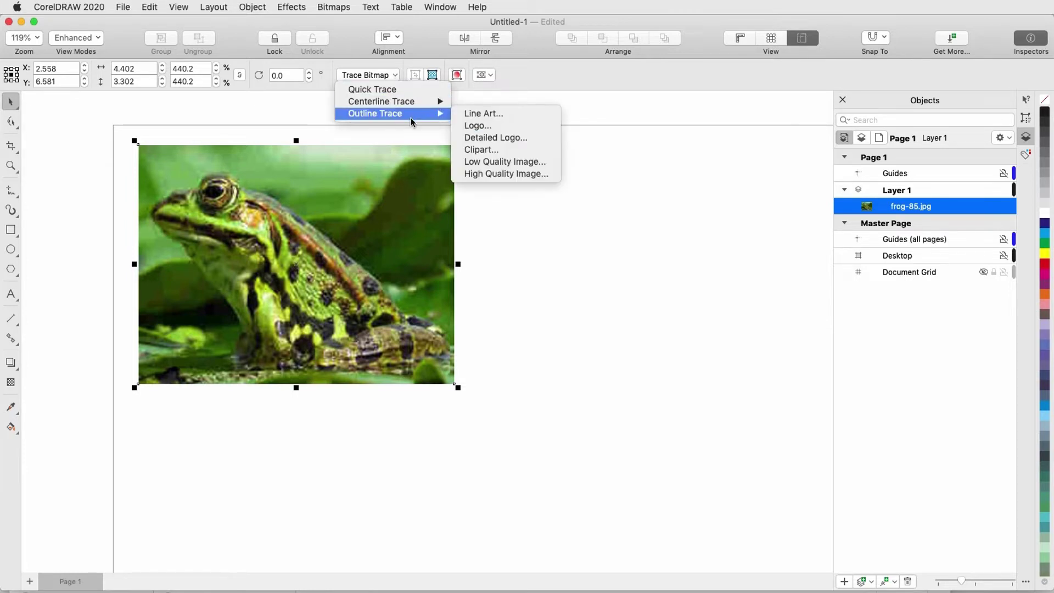
pyautogui.click(534, 173)
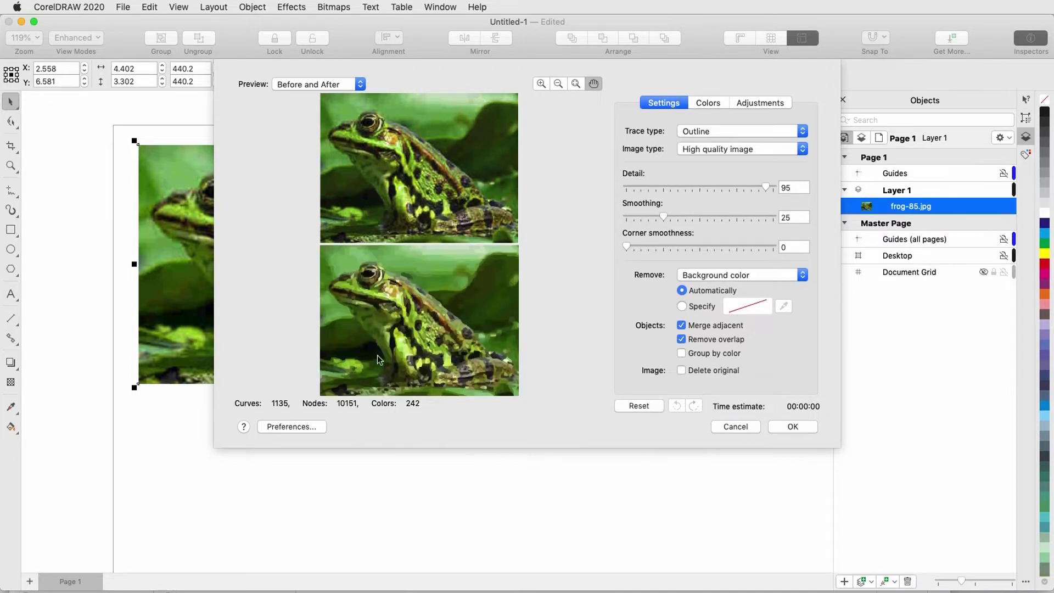
pyautogui.moveTo(215, 449); pyautogui.dragTo(65, 581)
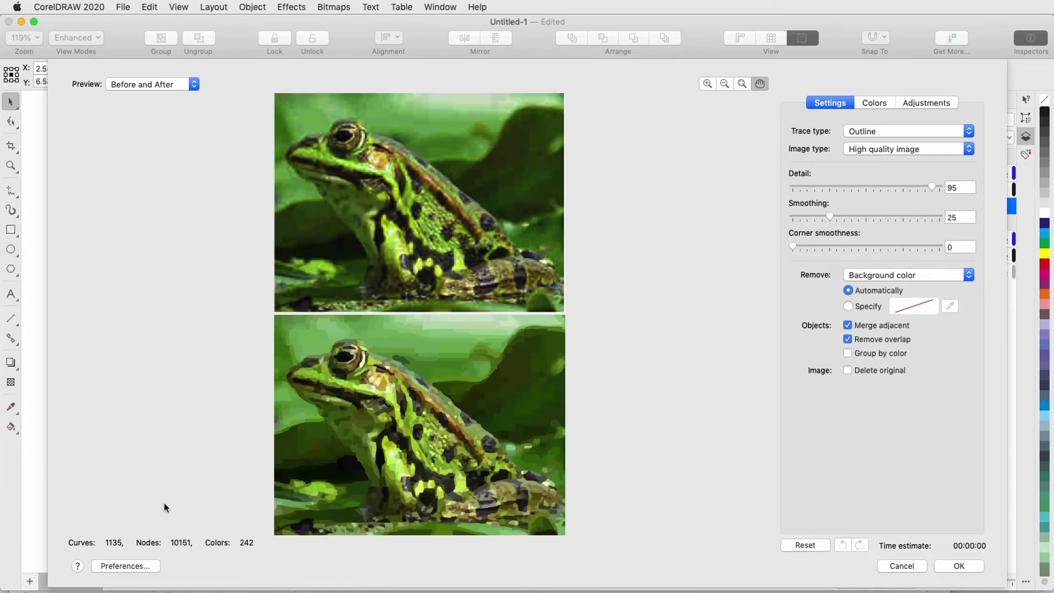
pyautogui.scroll(2, 530, 415)
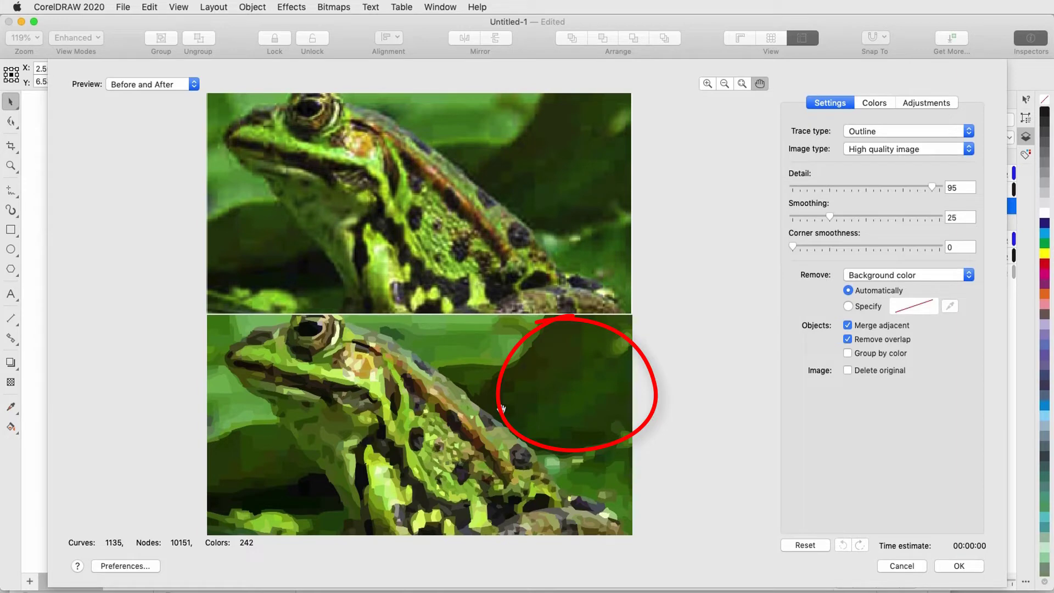
pyautogui.scroll(-2, 494, 405)
pyautogui.click(962, 567)
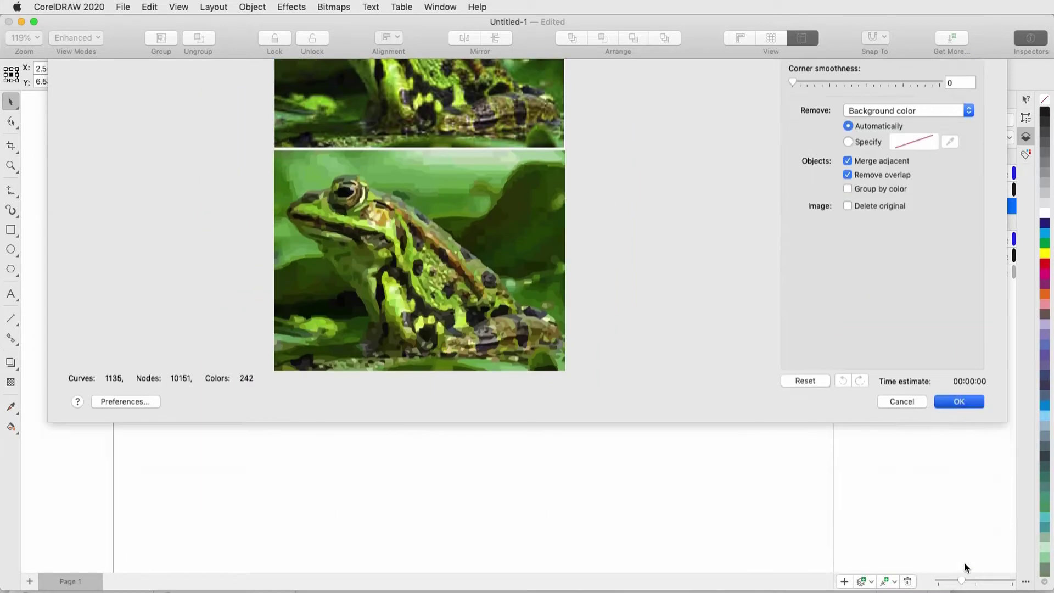
pyautogui.scroll(-2, 155, 157)
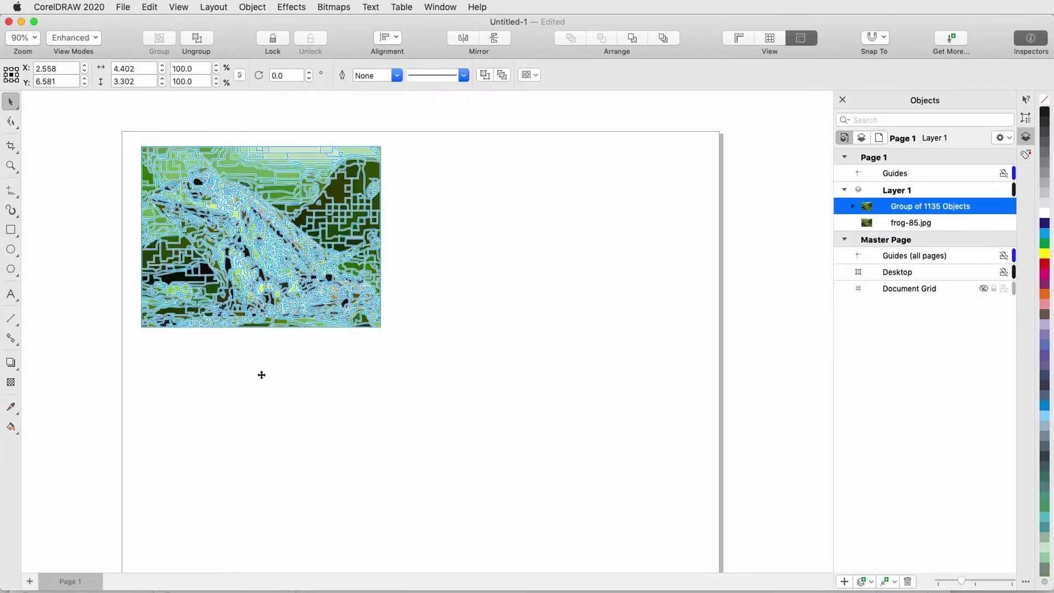
# Step: Move the 1135-object trace below the photo and start another High Quality Image trace
pyautogui.moveTo(262, 374); pyautogui.dragTo(261, 436)
pyautogui.click(314, 216)
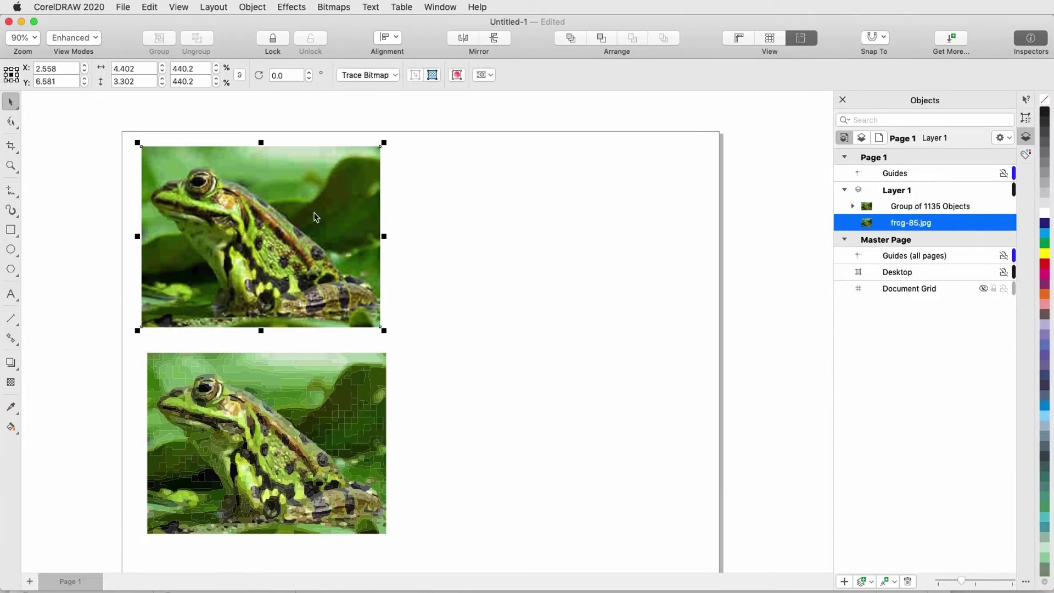
pyautogui.click(394, 78)
pyautogui.moveTo(376, 113)
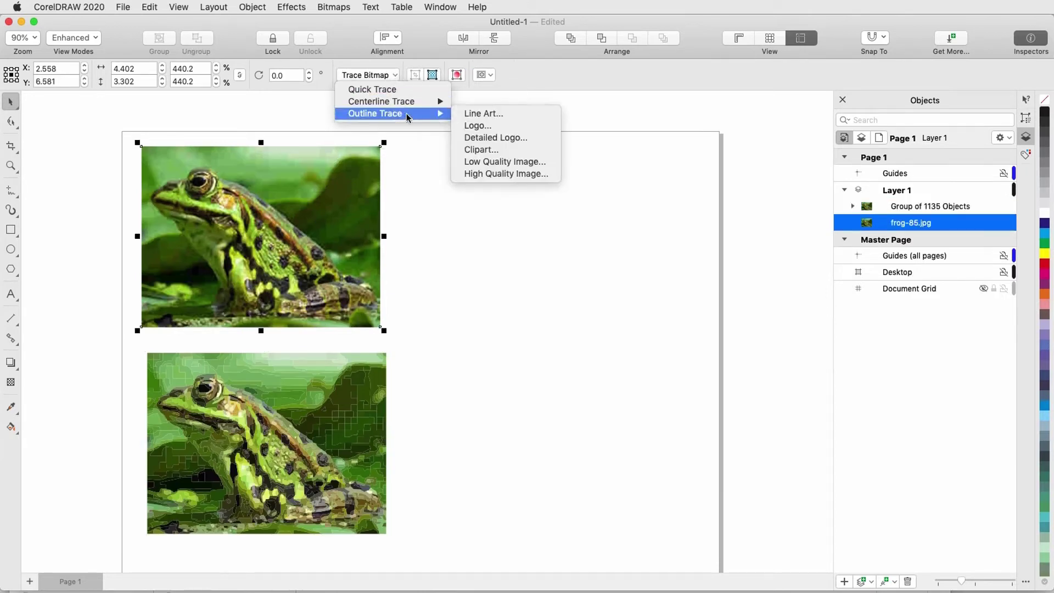
pyautogui.click(549, 174)
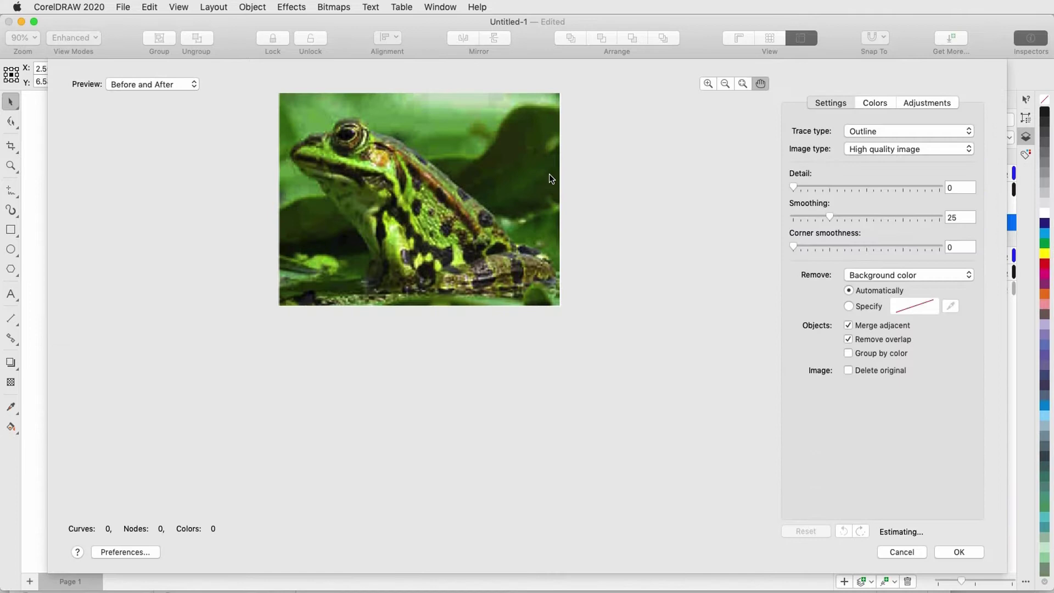
# Step: Enable Remove JPEG Artifacts, set Photorealistic upsampling, and accept the trace
pyautogui.click(926, 102)
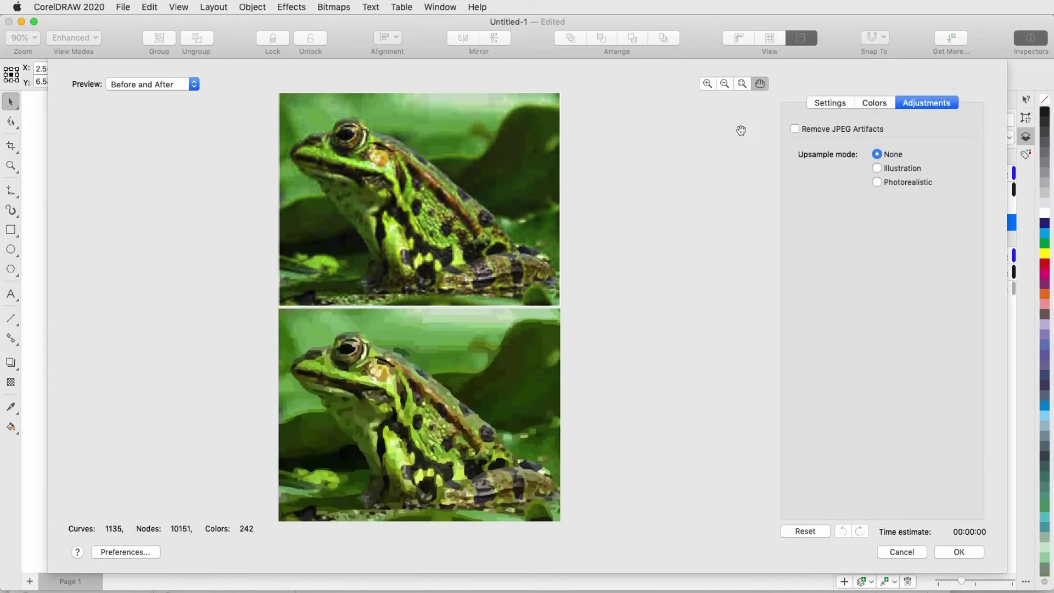
pyautogui.click(795, 128)
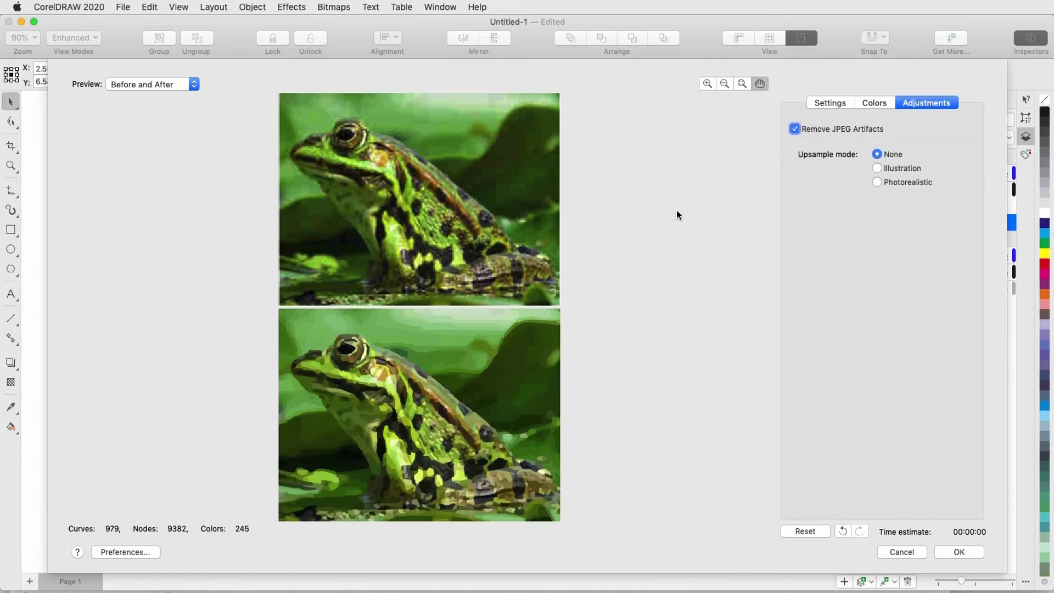
pyautogui.click(877, 168)
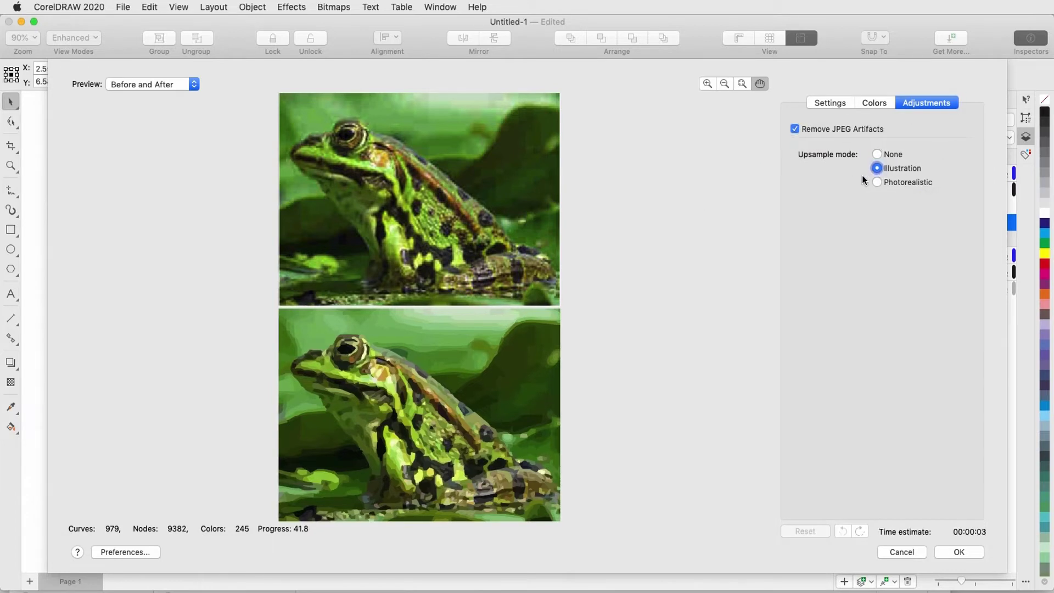
pyautogui.click(877, 181)
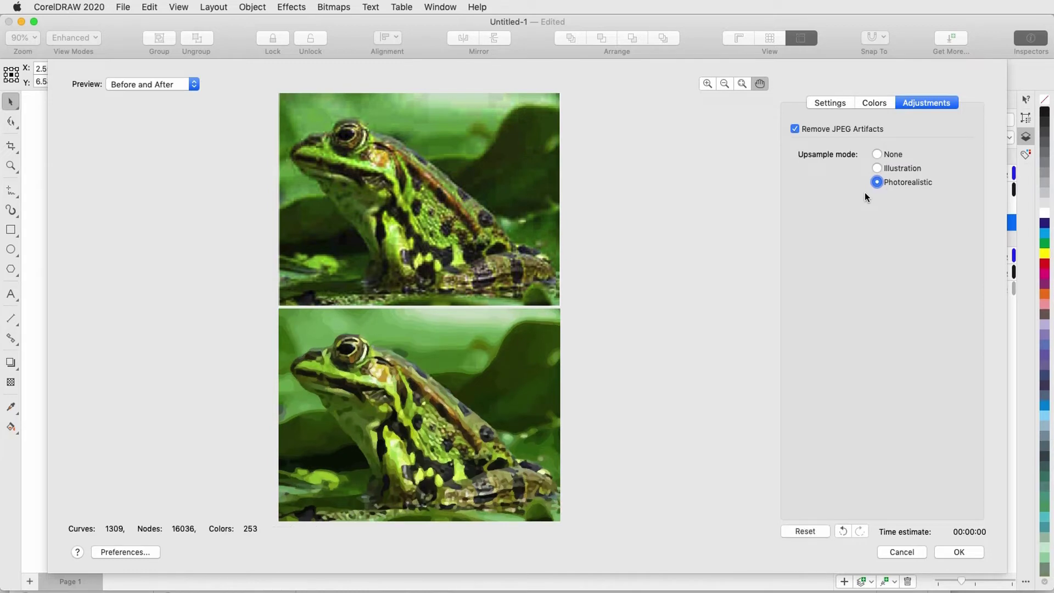
pyautogui.click(958, 551)
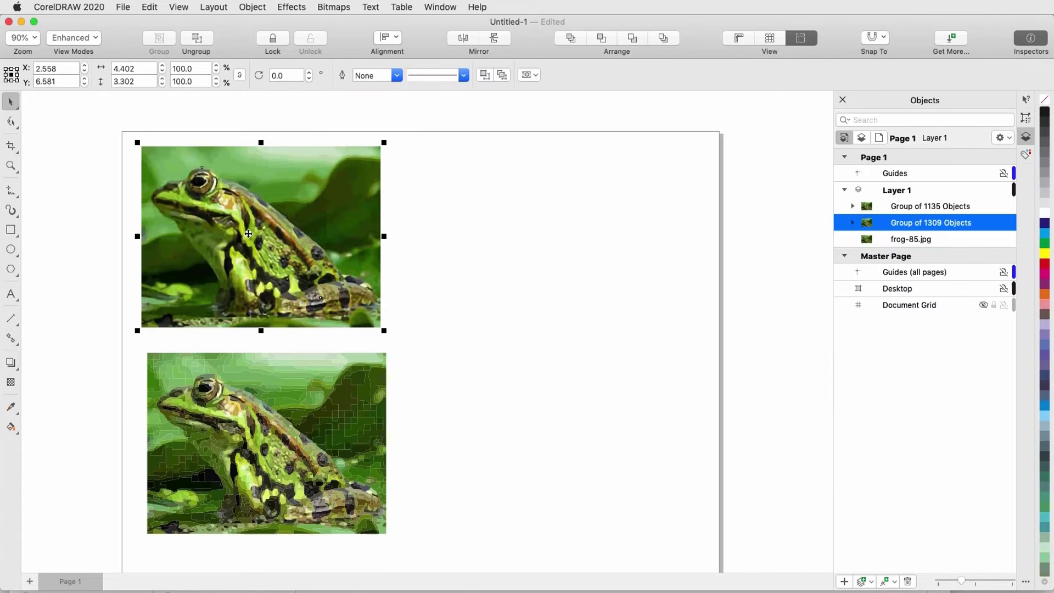
# Step: Move the 1309-object frog trace to the lower right, beside the 1135-object trace
pyautogui.moveTo(248, 234); pyautogui.dragTo(518, 444)
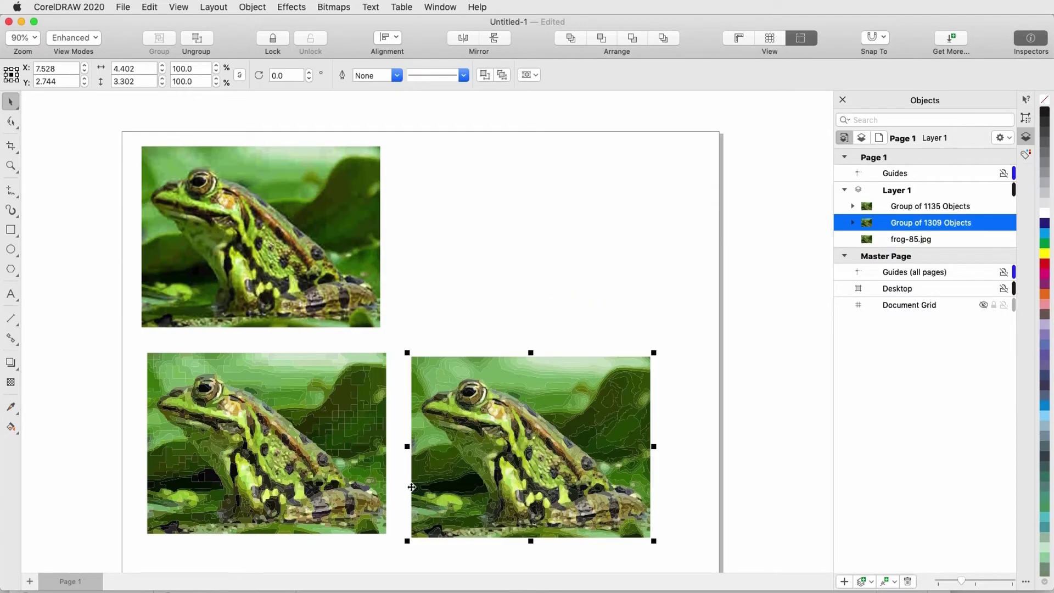
pyautogui.scroll(2, 395, 492)
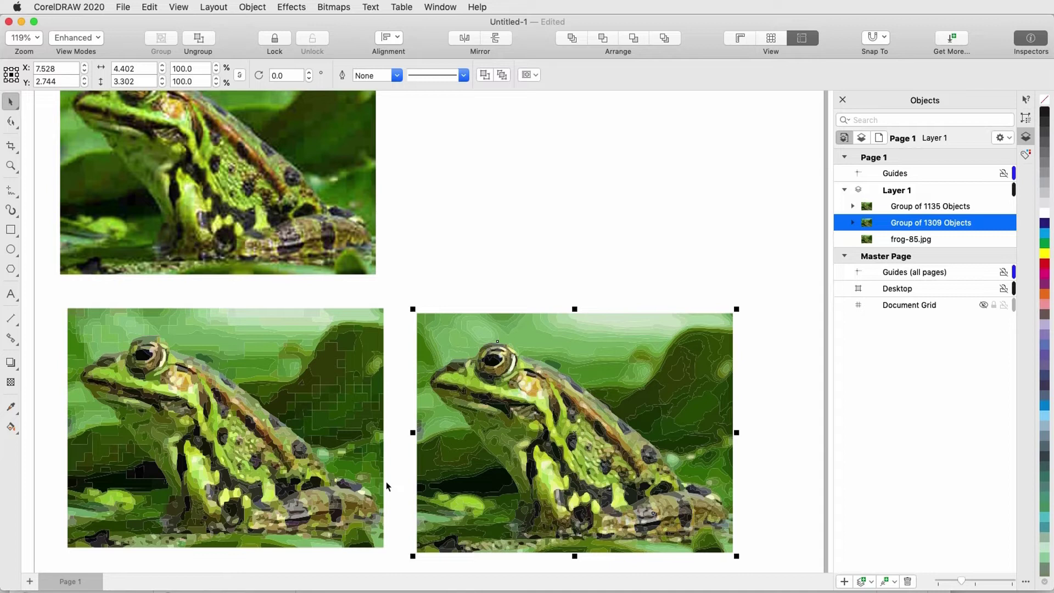
# Step: Create a Color Styles harmony from the frog trace and shift its hues on the colour wheel
pyautogui.click(1025, 157)
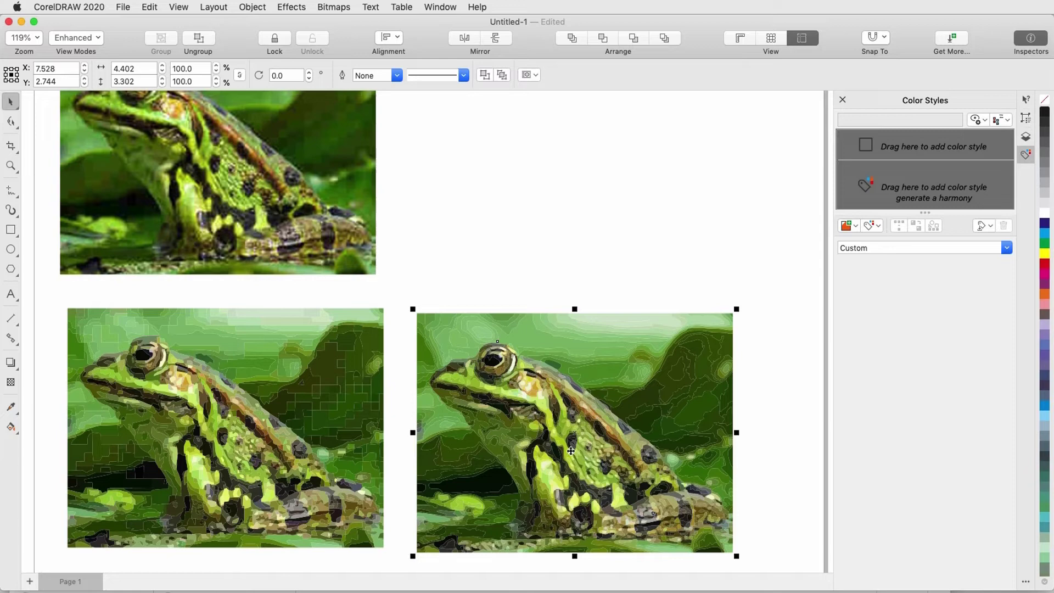
pyautogui.moveTo(570, 451); pyautogui.dragTo(888, 195)
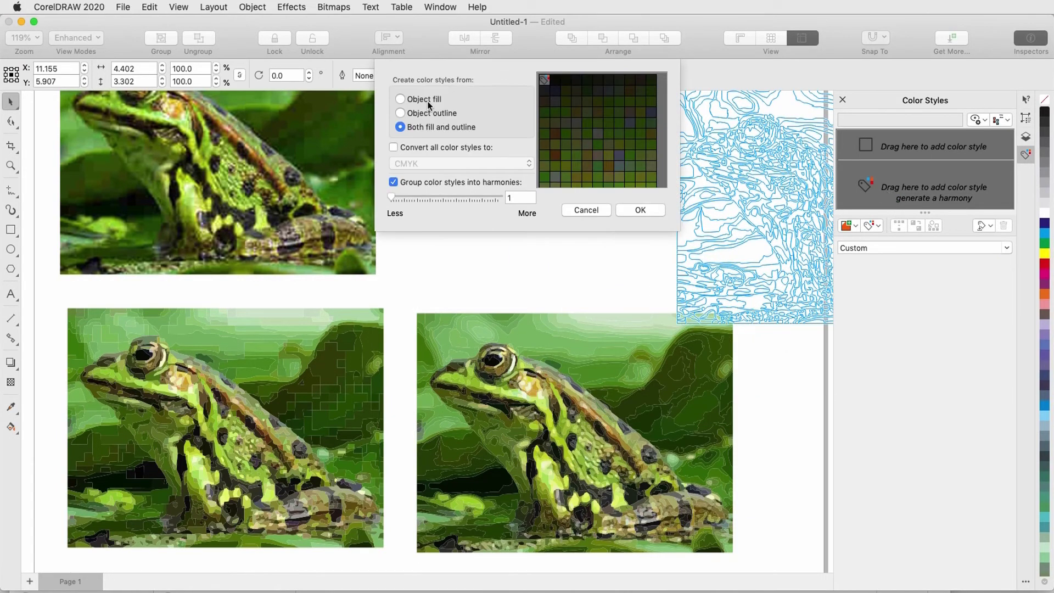
pyautogui.click(633, 210)
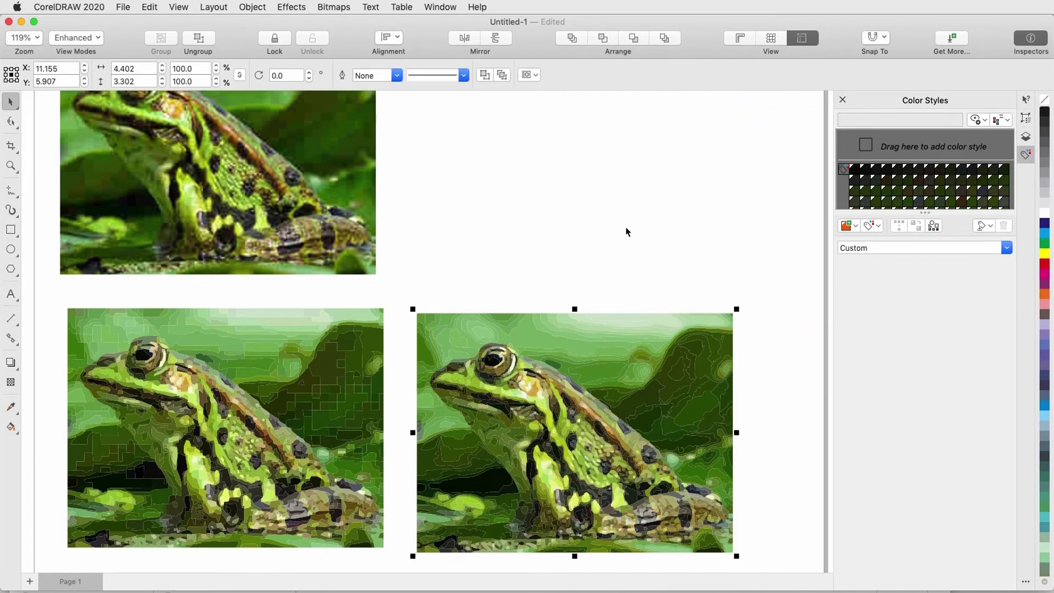
pyautogui.click(950, 191)
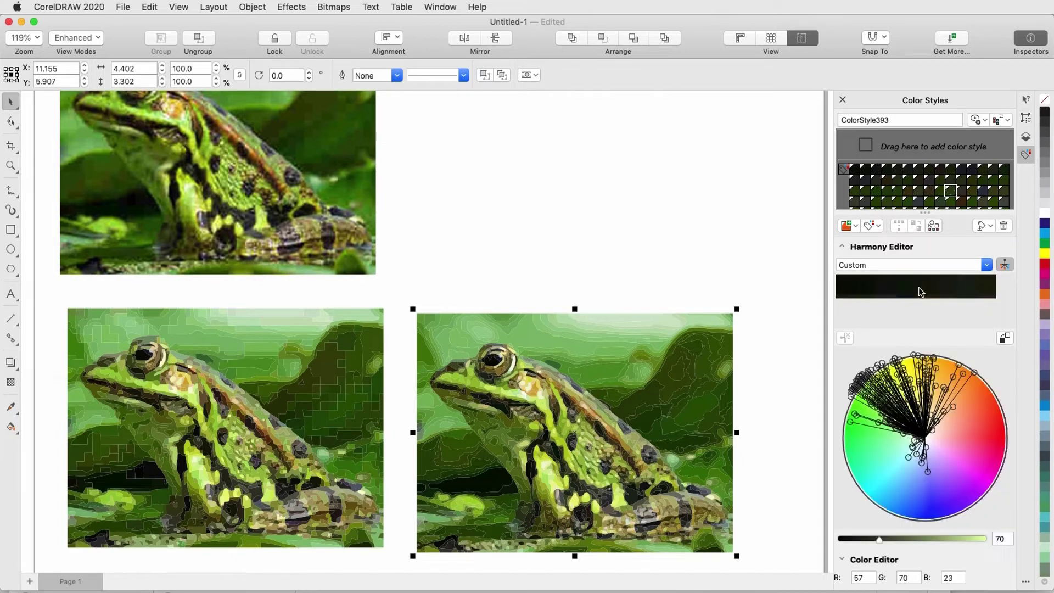
pyautogui.moveTo(969, 402)
pyautogui.mouseDown()
pyautogui.moveTo(977, 448)
pyautogui.moveTo(907, 473)
pyautogui.moveTo(912, 459)
pyautogui.mouseUp()
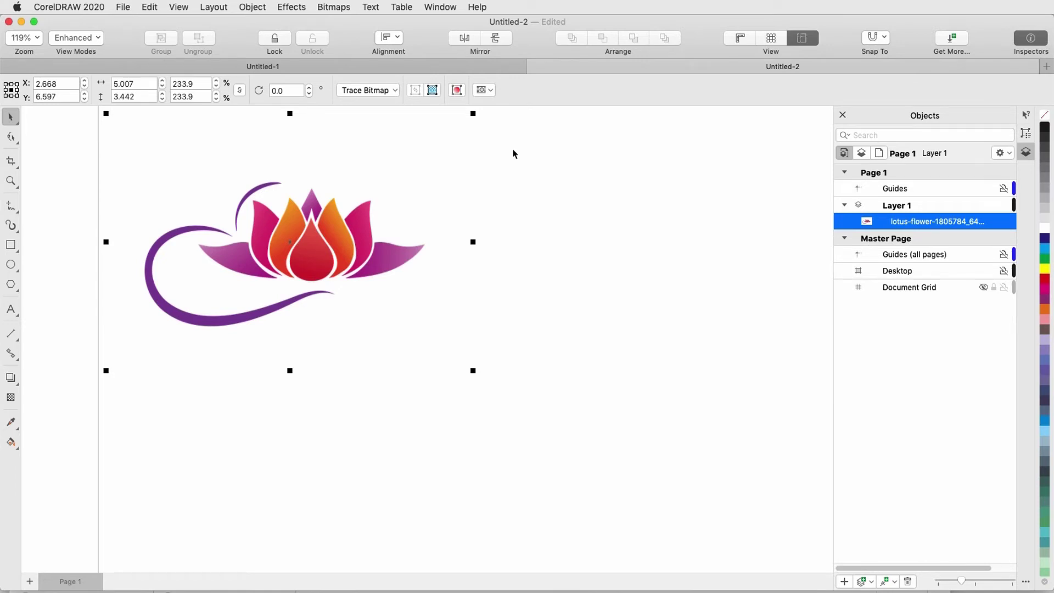
# Step: Trace the lotus logo as a 68-object High Quality Image outline and place it below the original
pyautogui.click(383, 90)
pyautogui.moveTo(375, 129)
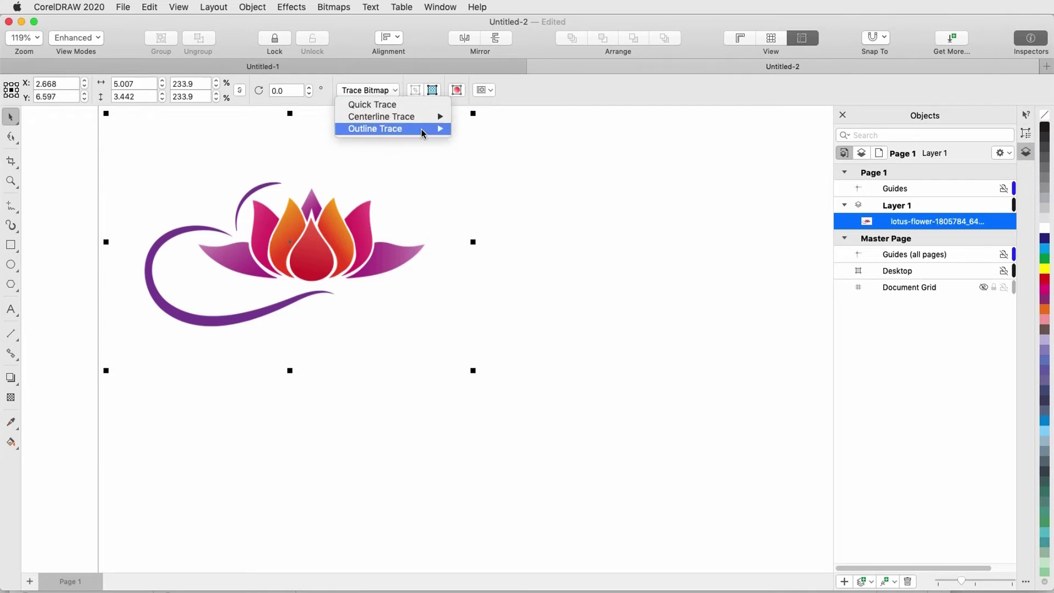
pyautogui.click(550, 190)
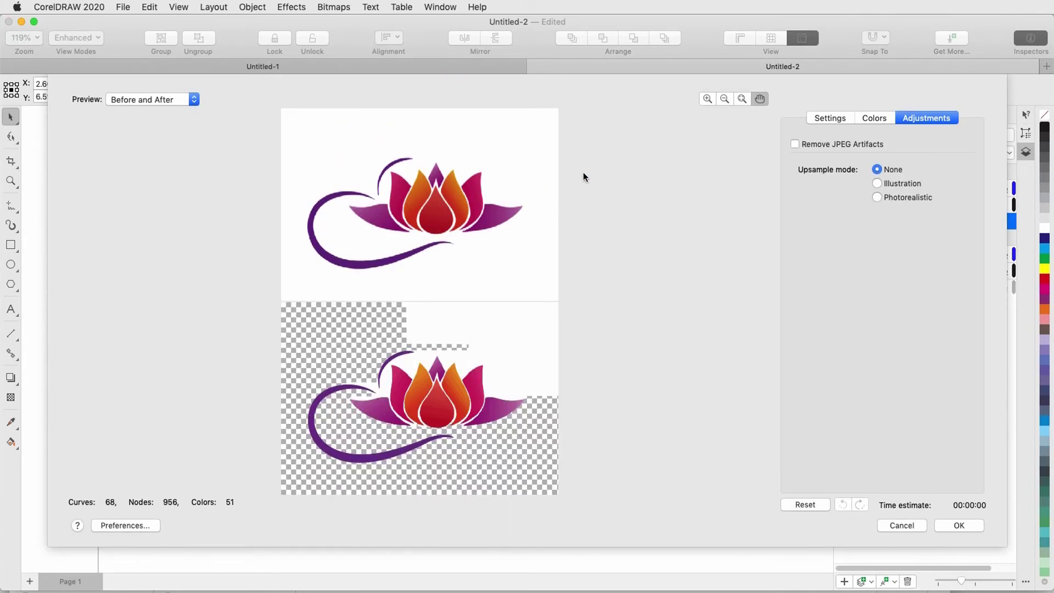
pyautogui.scroll(1, 465, 392)
pyautogui.scroll(1, 465, 391)
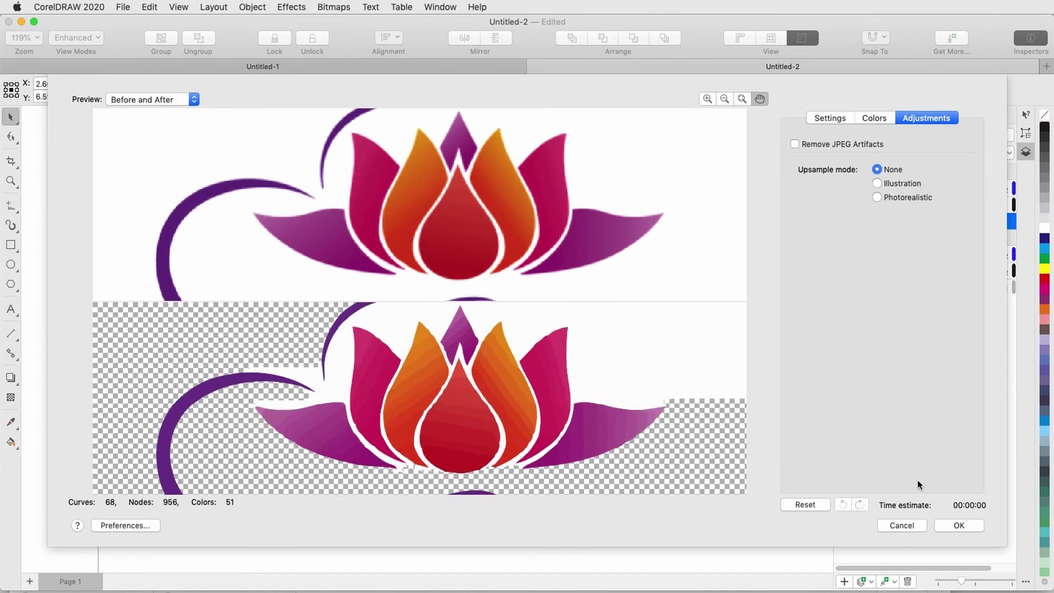
pyautogui.click(961, 527)
pyautogui.moveTo(309, 222); pyautogui.dragTo(310, 451)
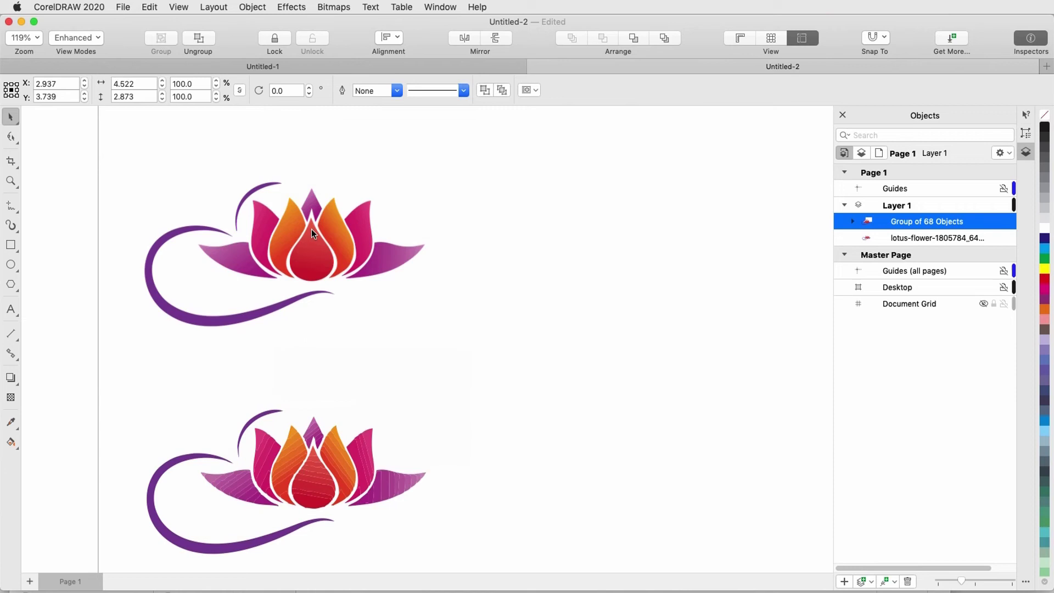
# Step: Reselect the lotus bitmap and start another High Quality Image outline trace
pyautogui.click(311, 229)
pyautogui.click(394, 90)
pyautogui.moveTo(375, 129)
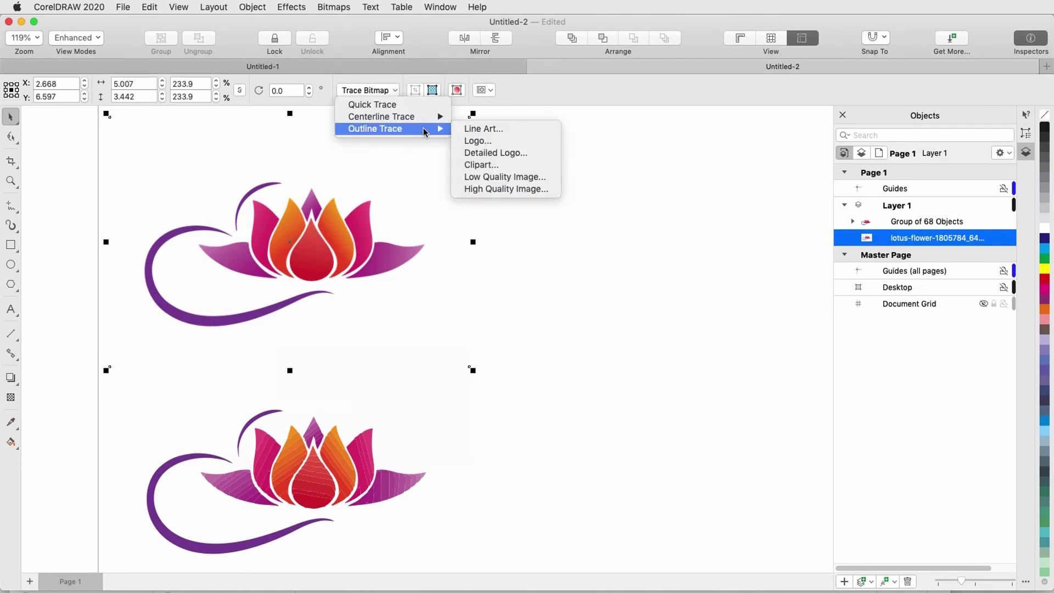
pyautogui.click(551, 194)
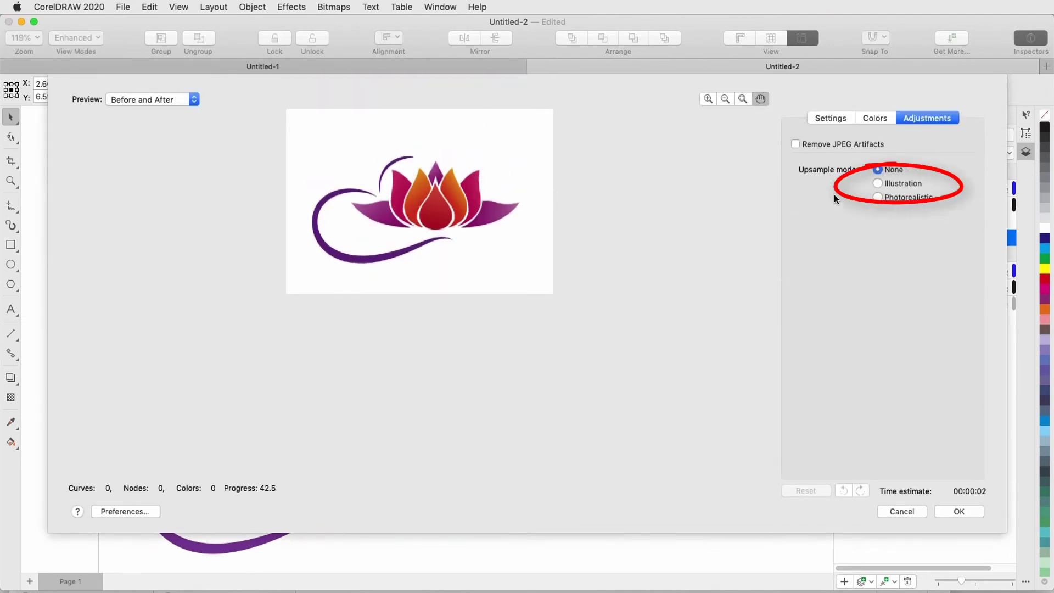
pyautogui.click(877, 184)
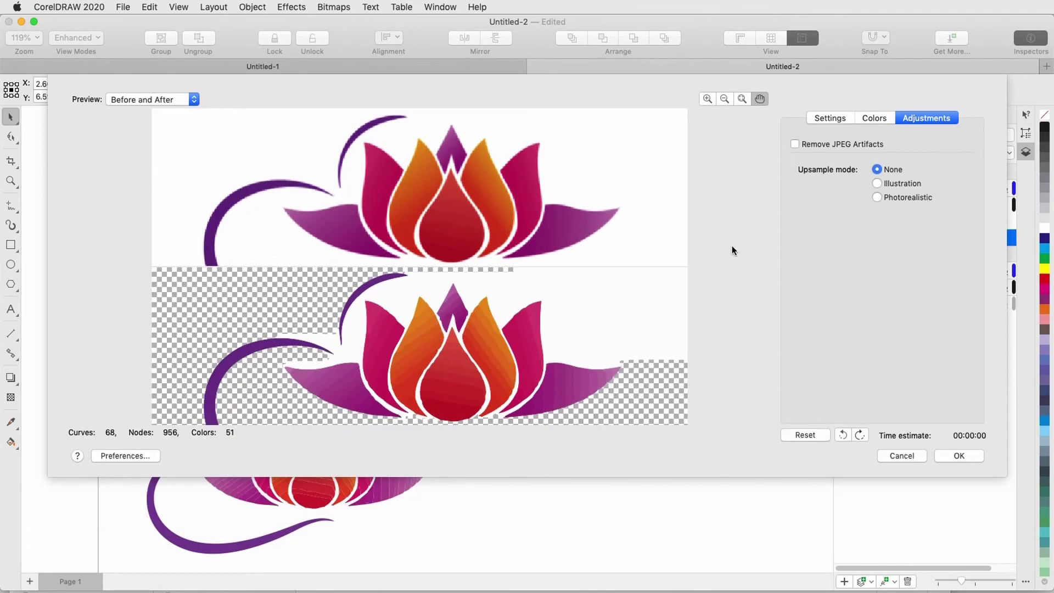
pyautogui.scroll(-2, 423, 326)
pyautogui.scroll(-1, 426, 322)
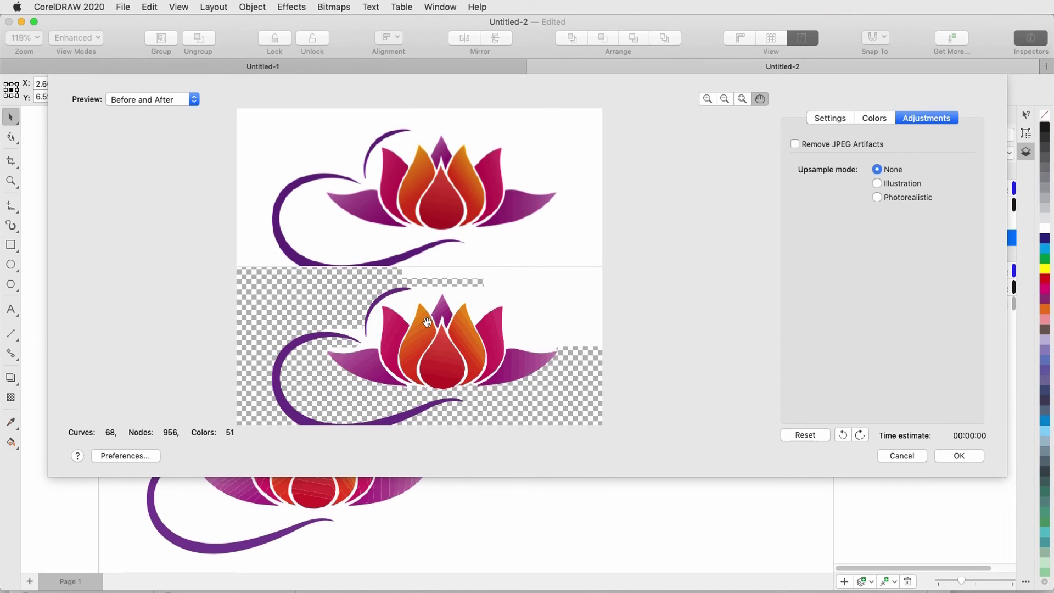
# Step: Delete white from the trace colours, accept the 107-object trace, and place it lower right
pyautogui.click(874, 118)
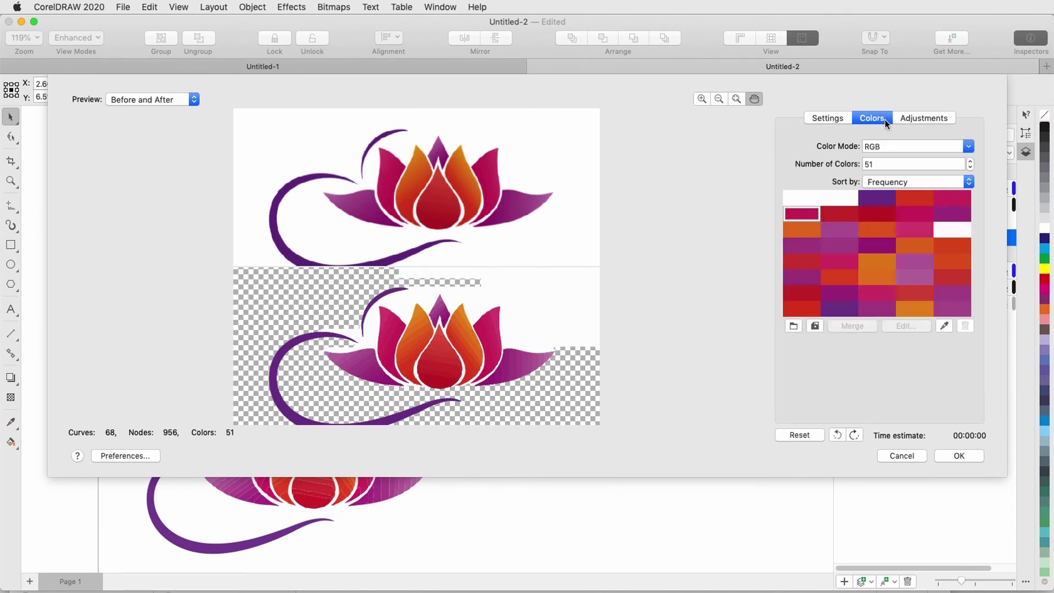
pyautogui.click(944, 326)
pyautogui.click(547, 298)
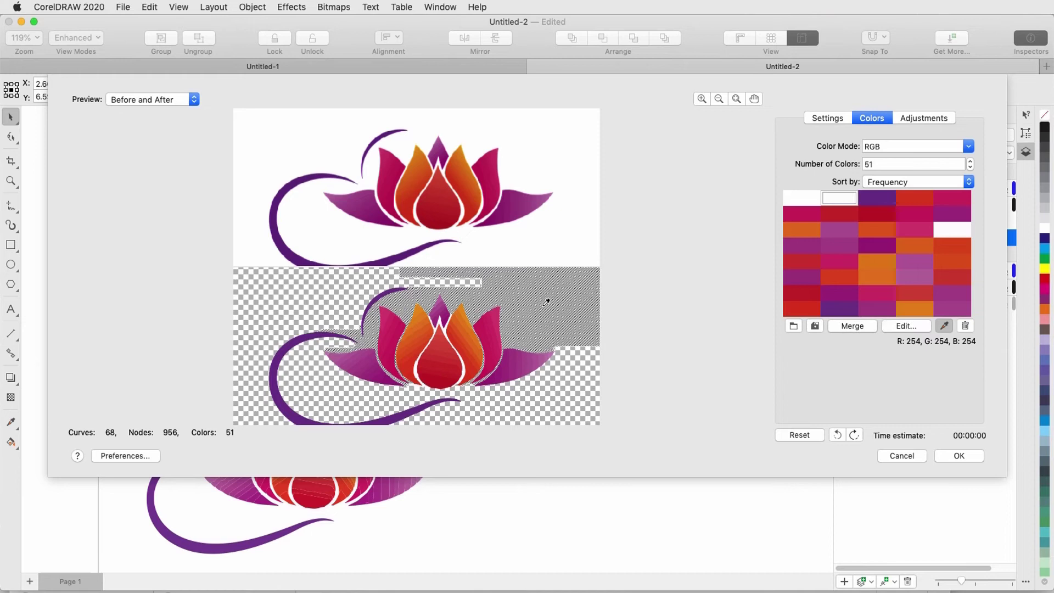
pyautogui.click(966, 326)
pyautogui.click(958, 455)
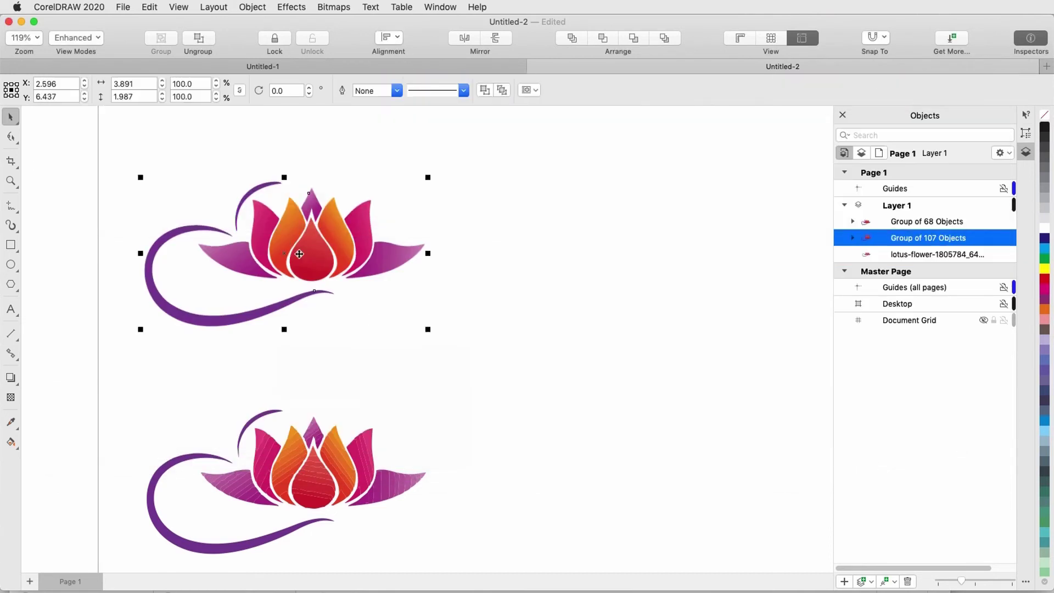
pyautogui.moveTo(299, 245); pyautogui.dragTo(643, 461)
pyautogui.click(653, 377)
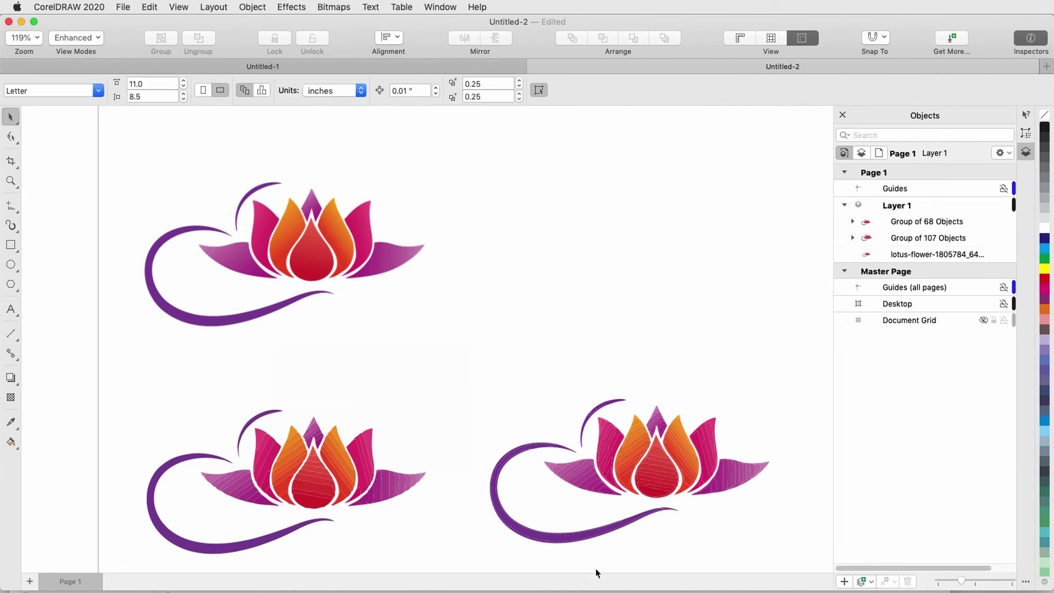
pyautogui.scroll(2, 578, 562)
pyautogui.scroll(2, 579, 562)
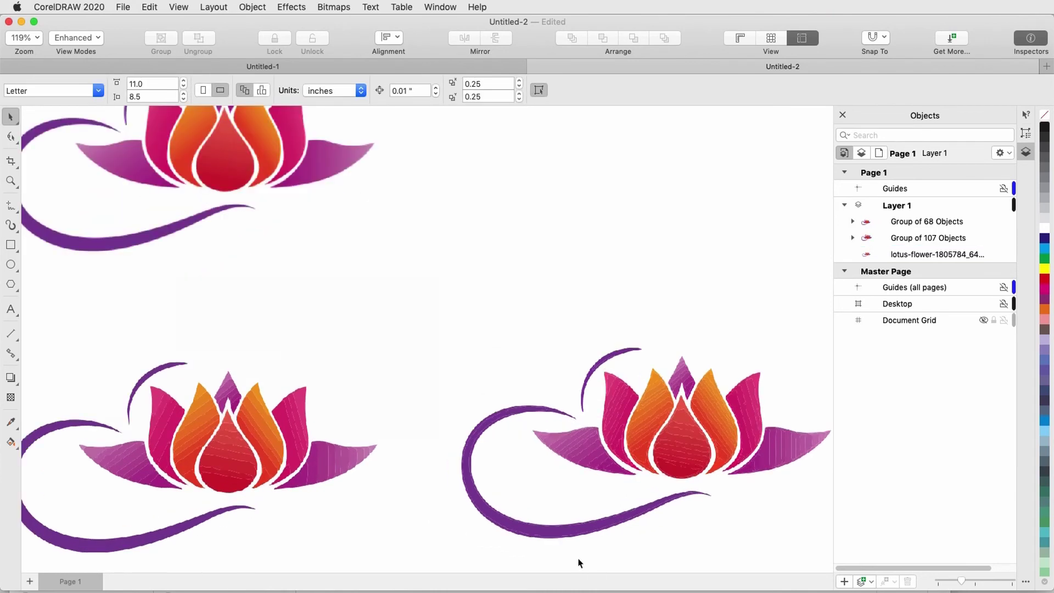
pyautogui.scroll(2, 578, 563)
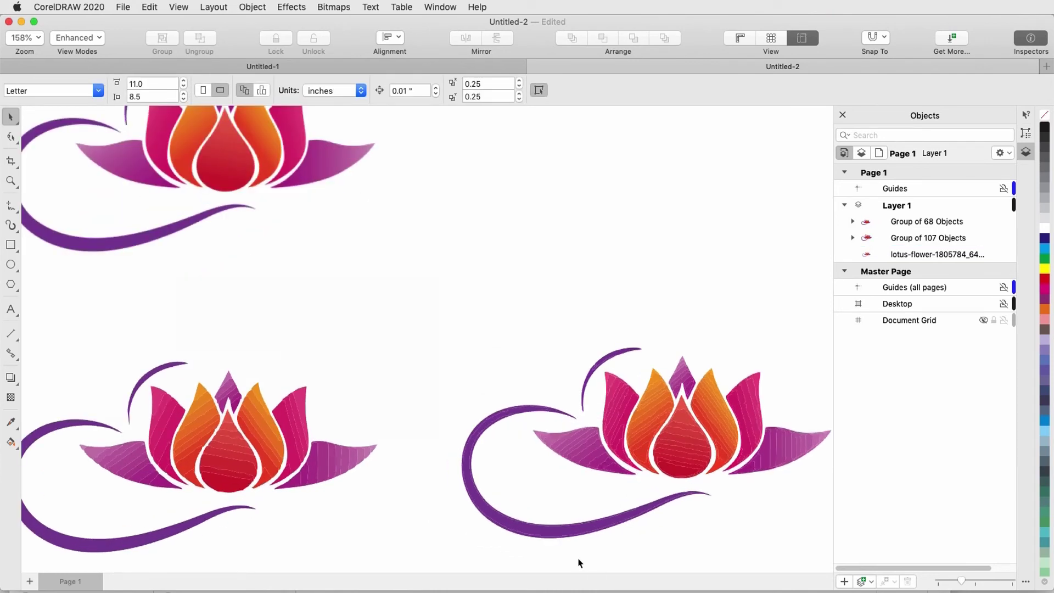